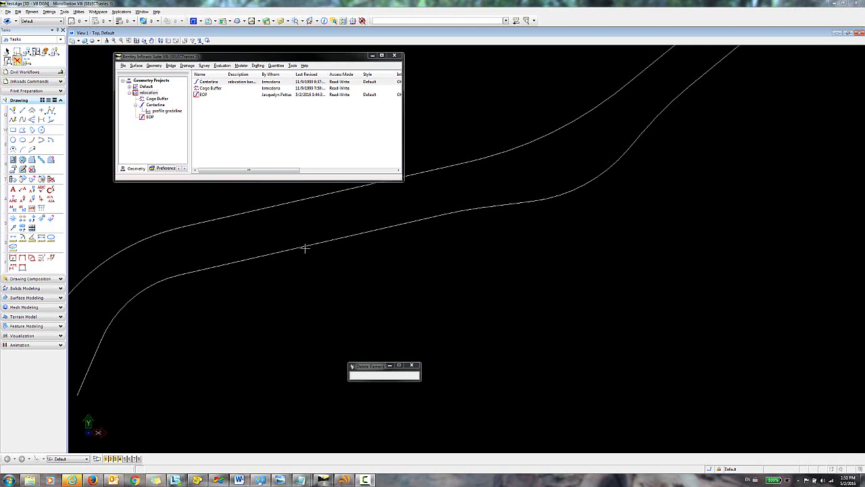
# - Start the Place Alignment Intersection Note command and set its method to Offset
pyautogui.scroll(-2, 282, 238)
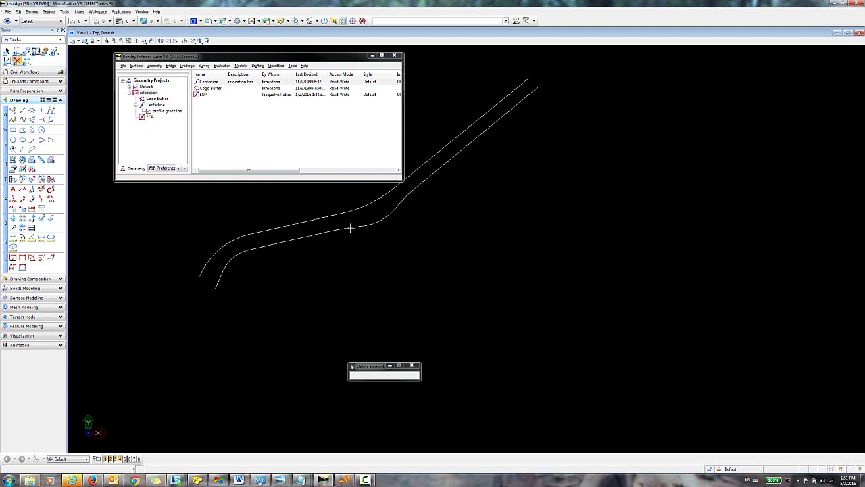
pyautogui.scroll(2, 385, 231)
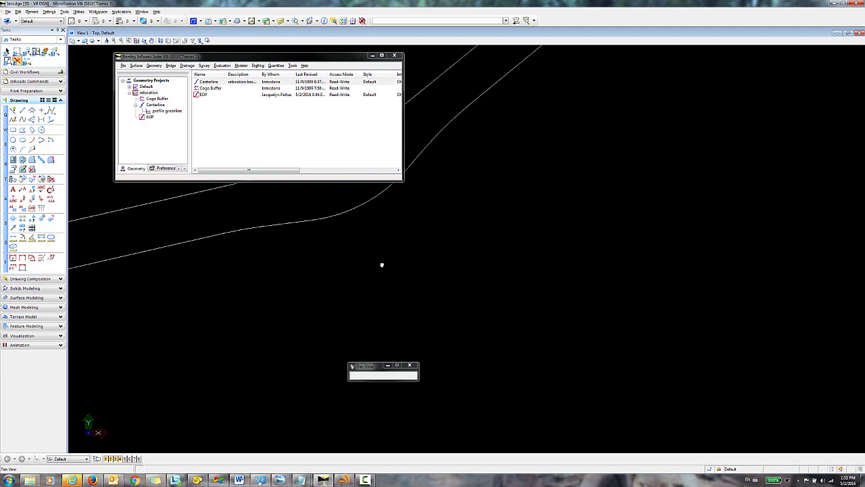
pyautogui.scroll(1, 382, 273)
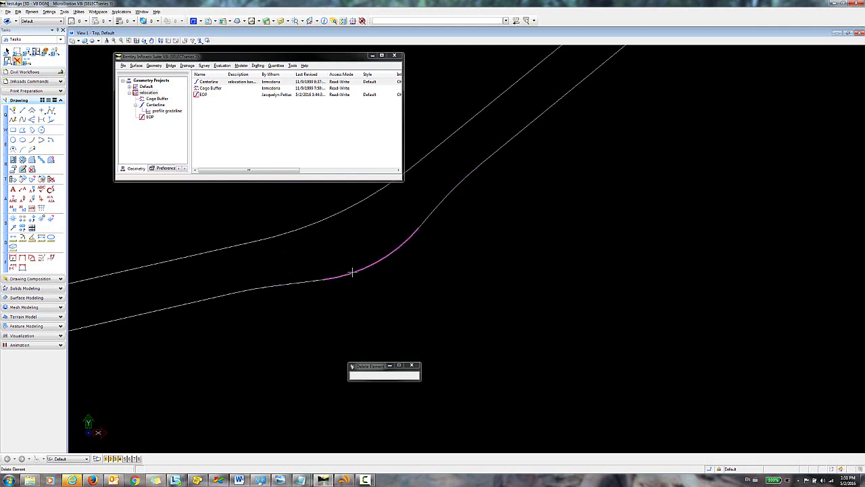
pyautogui.click(419, 234)
pyautogui.click(260, 66)
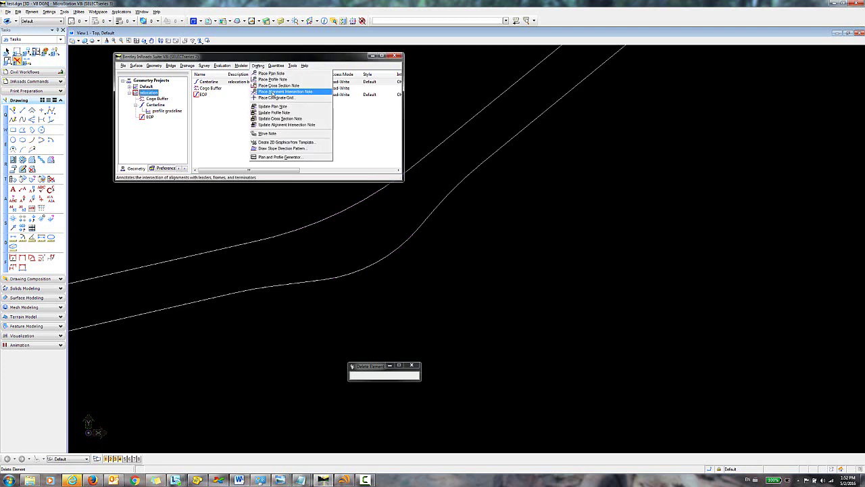
pyautogui.click(270, 92)
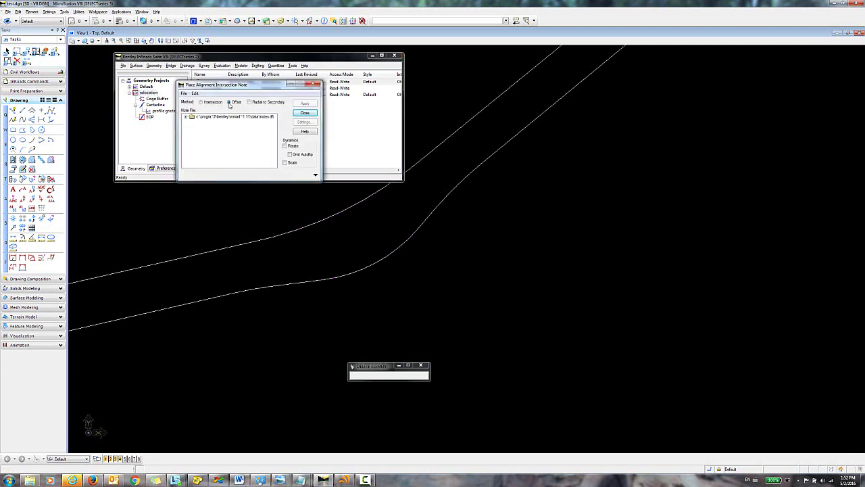
# - Create a new note in the Plan folder of the note file and name it "Secondary Name Station"
pyautogui.click(186, 117)
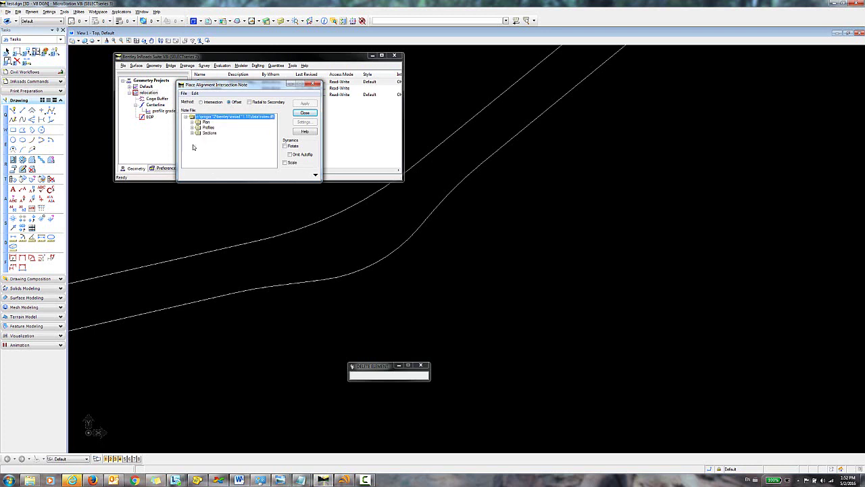
pyautogui.click(192, 122)
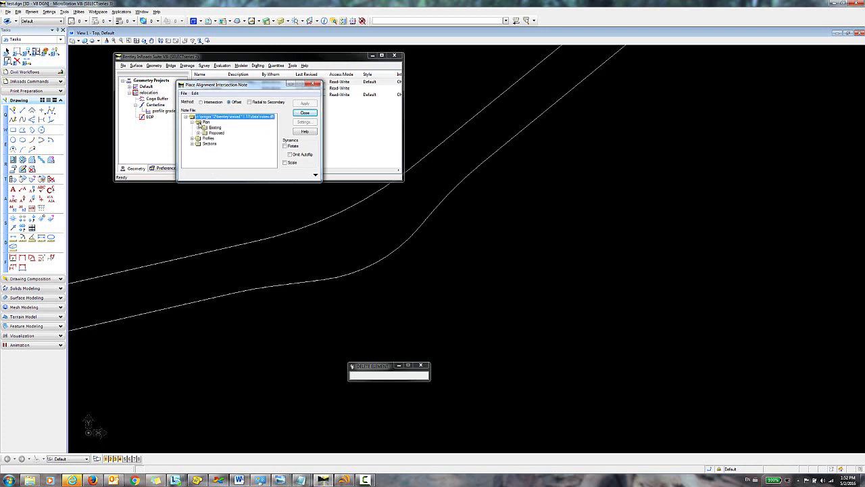
pyautogui.rightClick(203, 123)
pyautogui.moveTo(224, 127)
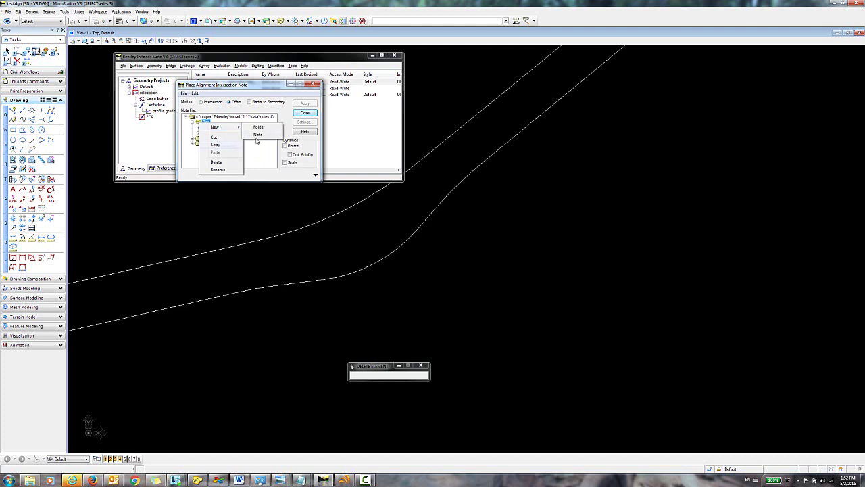
pyautogui.click(258, 134)
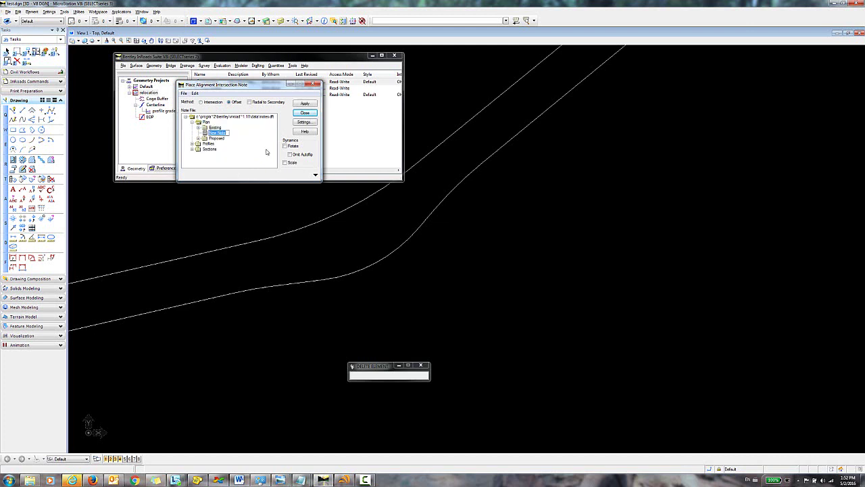
pyautogui.write('S')
pyautogui.write('econdary')
pyautogui.write(' S')
pyautogui.write('ame')
pyautogui.write(' S')
pyautogui.write('tation')
pyautogui.press('Return')
# - Expand the note editor and insert the computed geometry value Alignment Name (Secondary) into the note text
pyautogui.click(316, 177)
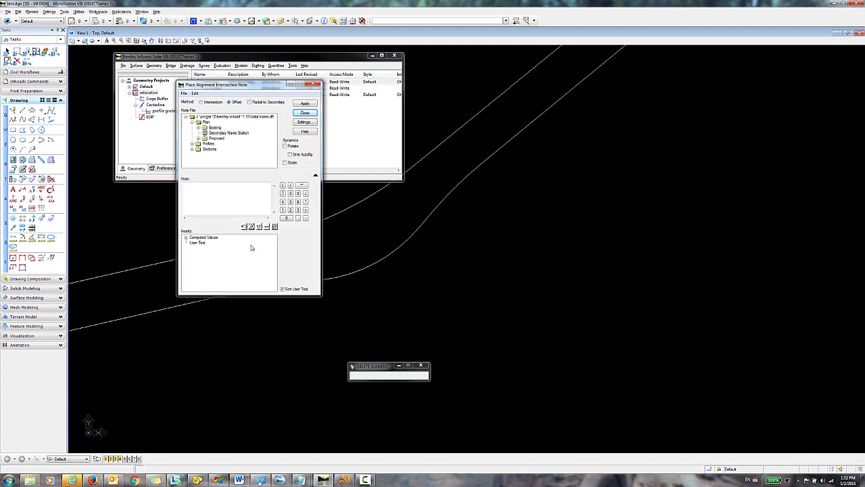
pyautogui.click(187, 240)
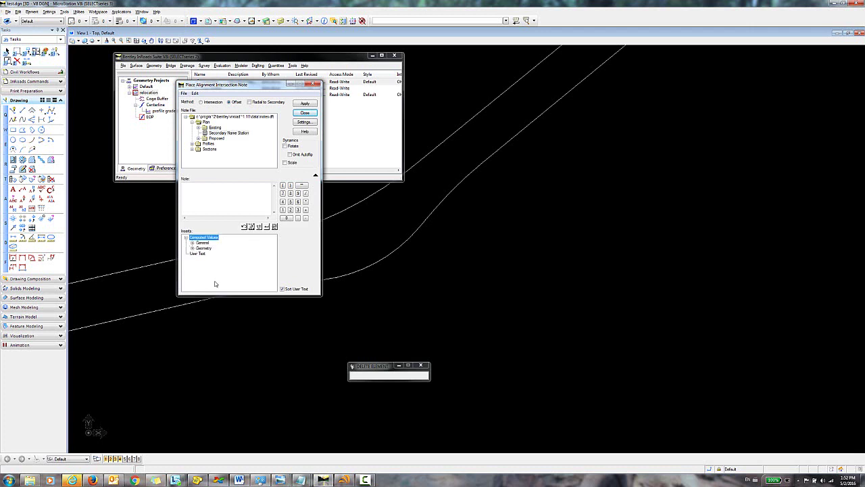
pyautogui.click(196, 253)
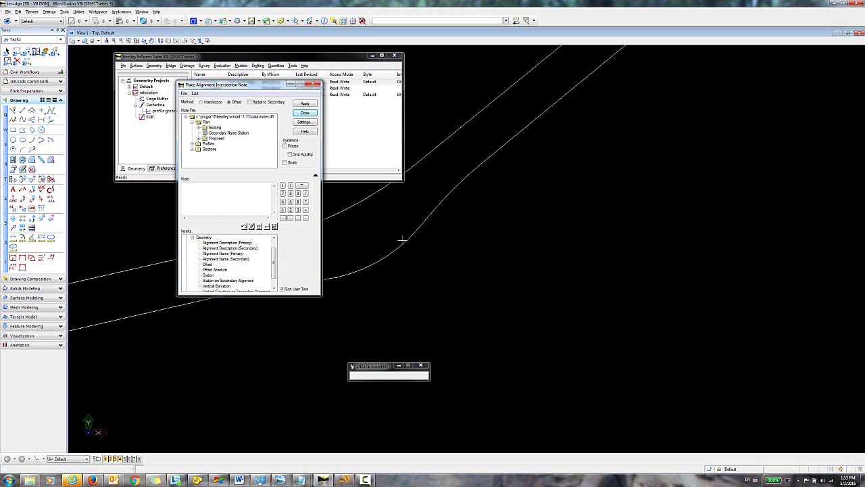
pyautogui.doubleClick(223, 260)
pyautogui.click(251, 205)
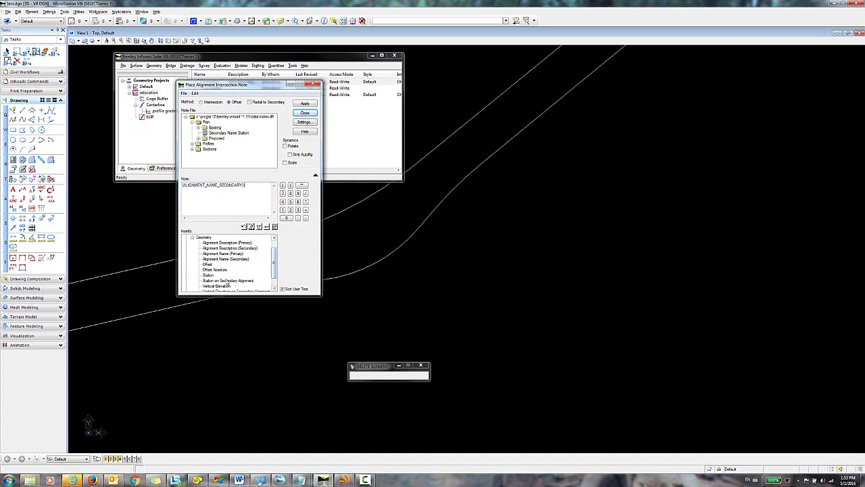
# - Append Station on Secondary Alignment to the note's first line, followed by an equals sign and a line break
pyautogui.click(215, 280)
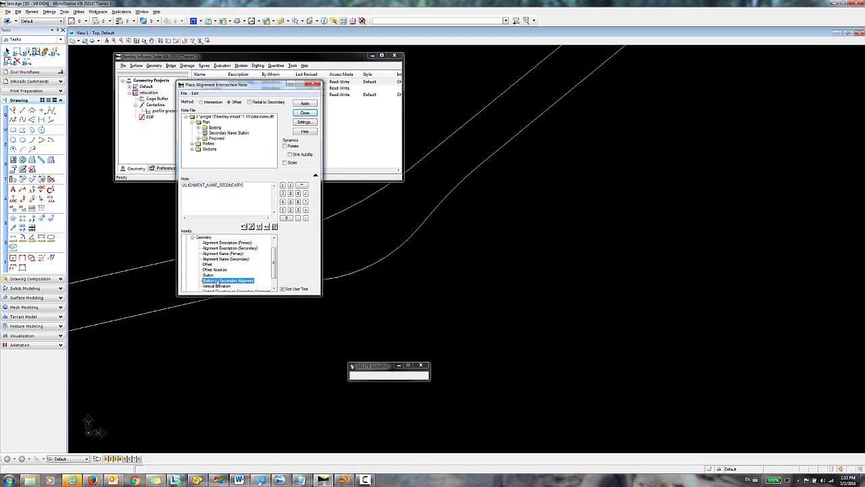
pyautogui.doubleClick(216, 281)
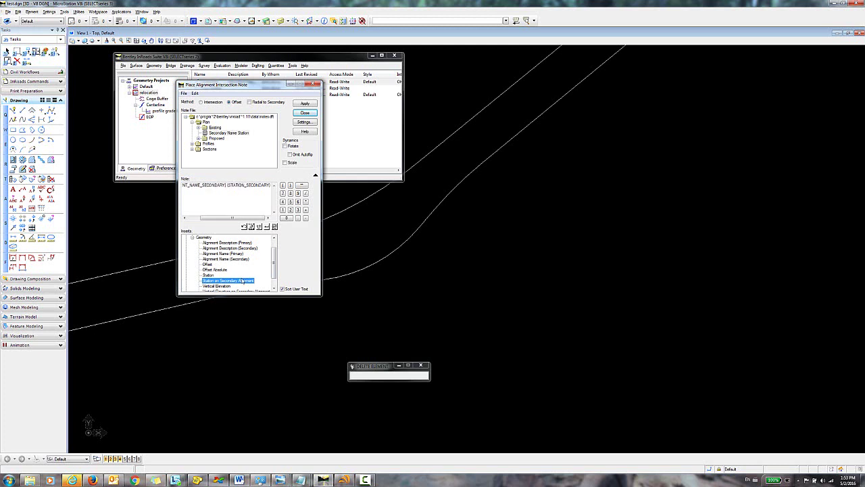
pyautogui.click(270, 184)
pyautogui.click(271, 185)
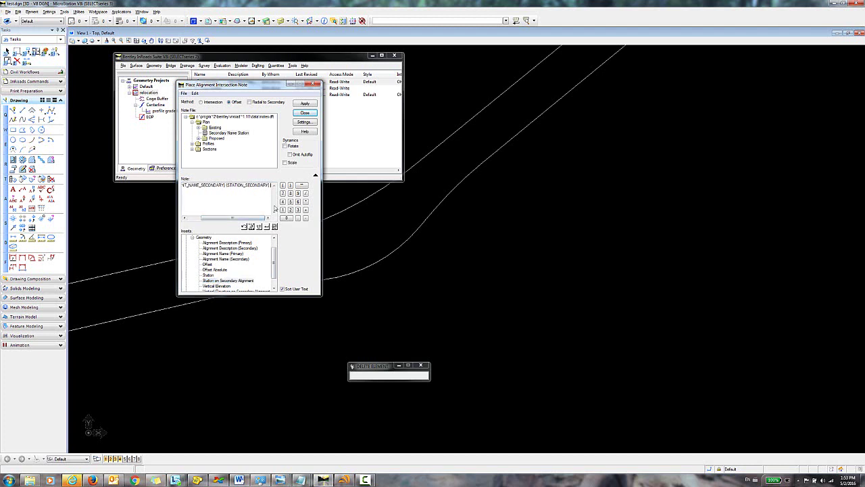
pyautogui.write('-')
pyautogui.press('Return')
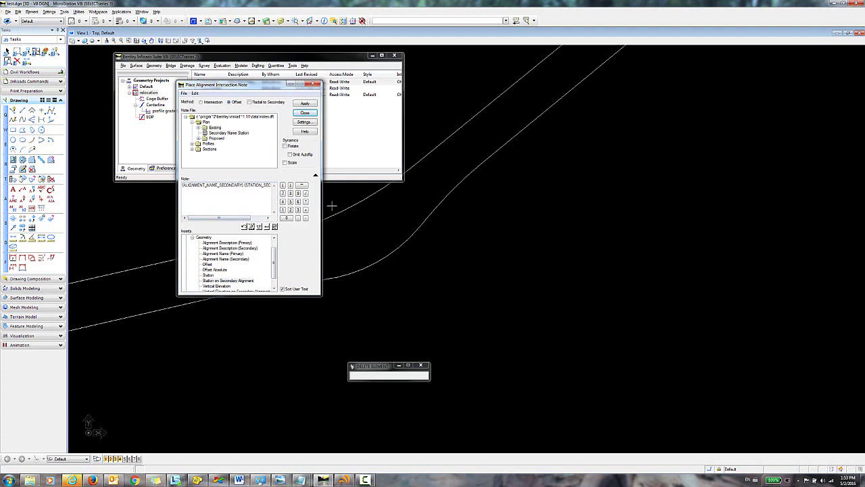
# - Fill the note's second line with the Alignment Name (Primary) and Station values
pyautogui.doubleClick(218, 253)
pyautogui.click(222, 190)
pyautogui.doubleClick(208, 275)
# - Prefix both station values with "STA" and add a third line reading "OFFSET" followed by the Offset value
pyautogui.click(225, 185)
pyautogui.write('STA {STATION')
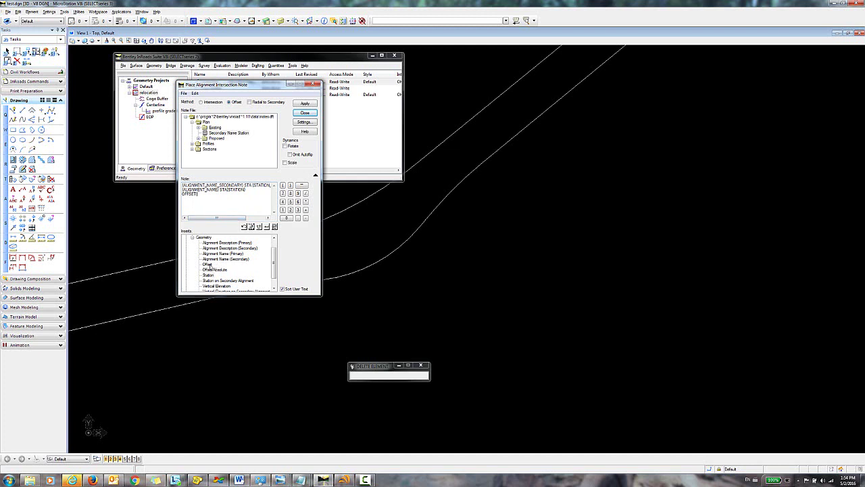
pyautogui.doubleClick(209, 265)
# - Apply the note with Centerline as first alignment and EOP as second, anchoring it on the EOP curve with the text below the curve
pyautogui.click(306, 105)
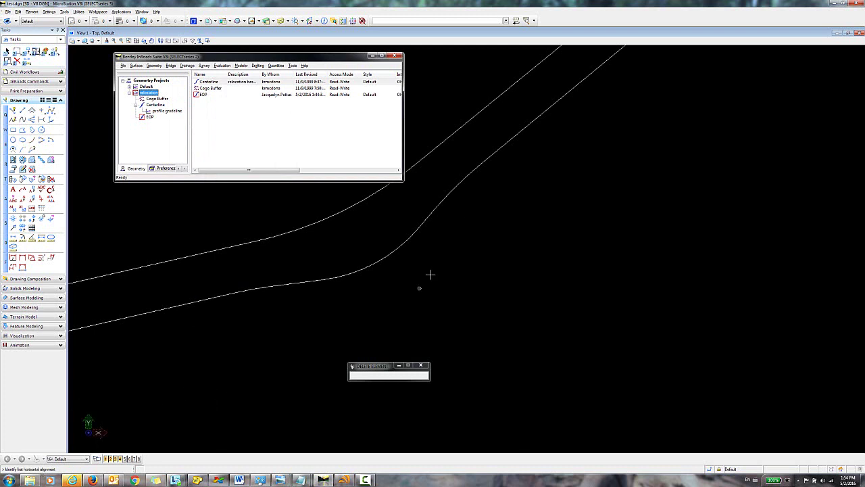
pyautogui.click(437, 146)
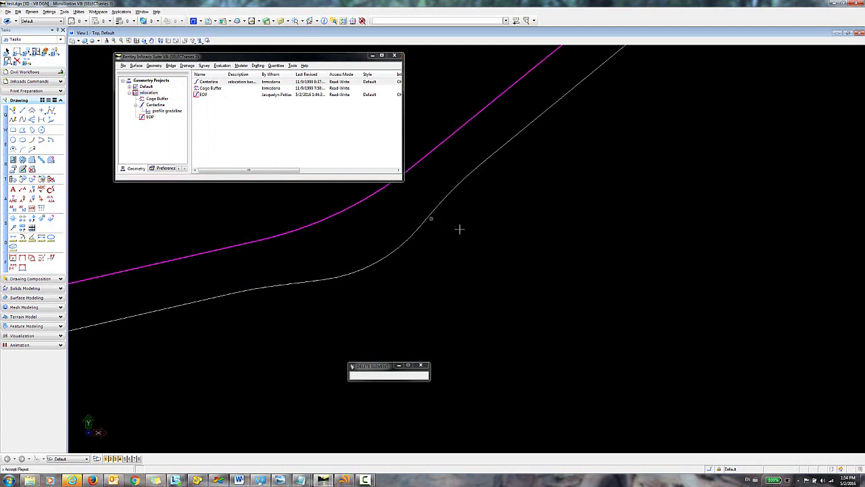
pyautogui.rightClick(451, 232)
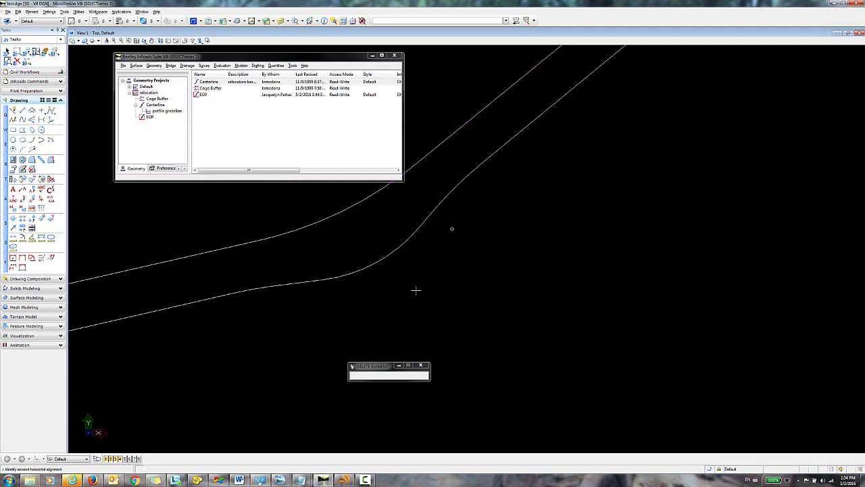
pyautogui.click(418, 229)
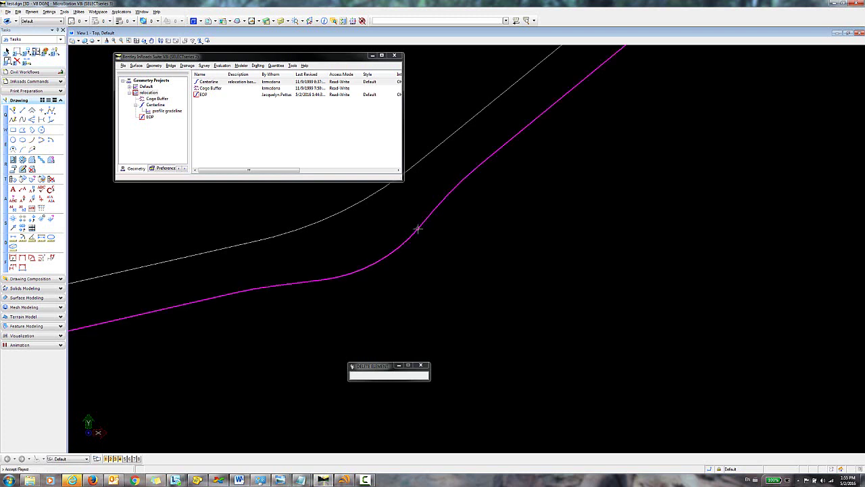
pyautogui.click(432, 234)
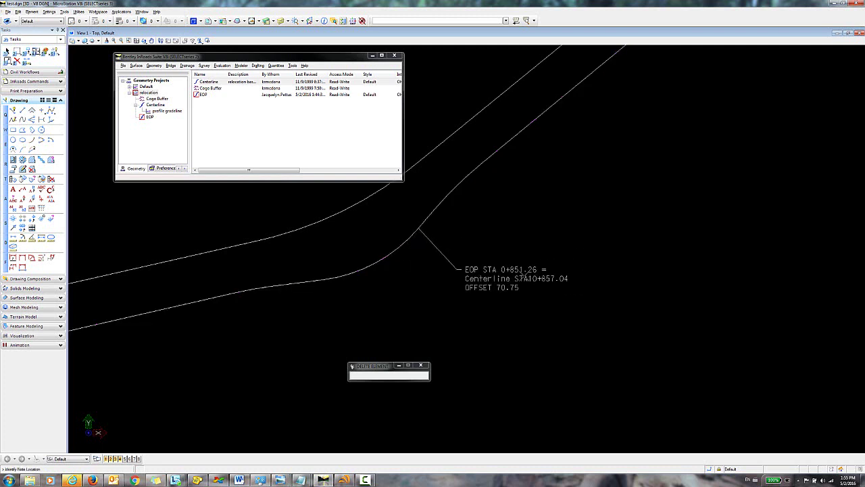
pyautogui.click(527, 275)
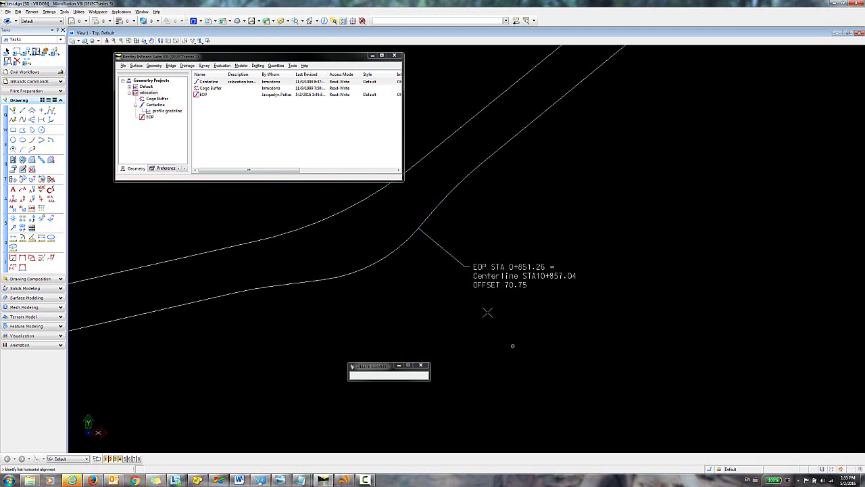